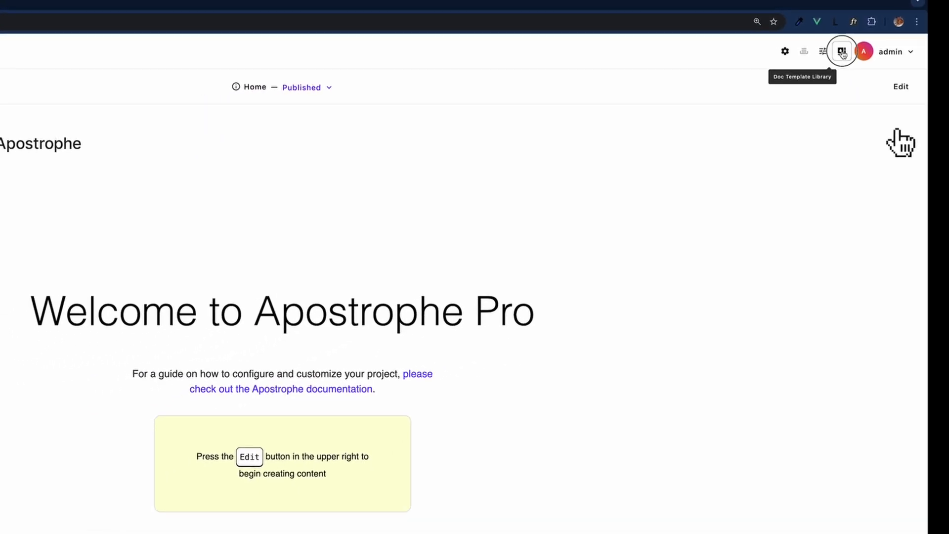
Start a new document template titled 'New Ad' with Content Type set to Page.
left_click(843, 52)
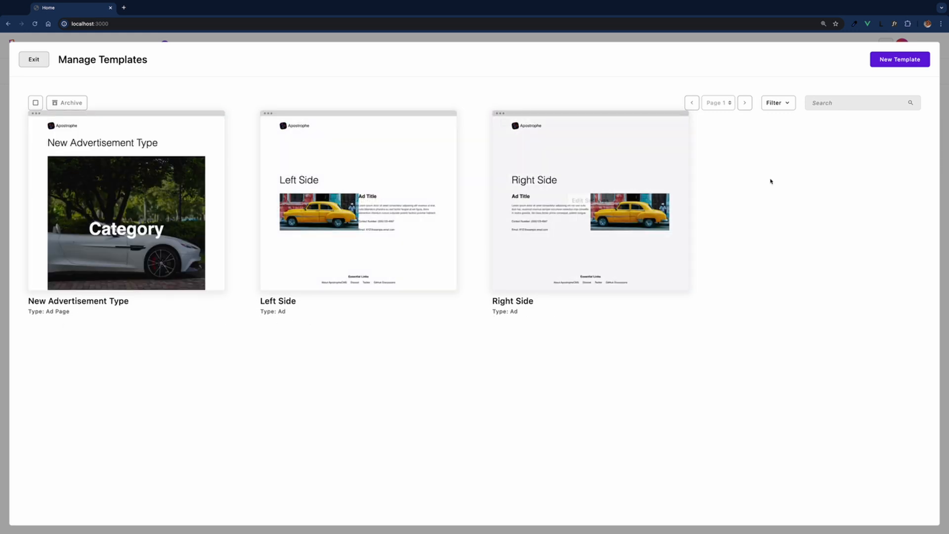
left_click(893, 61)
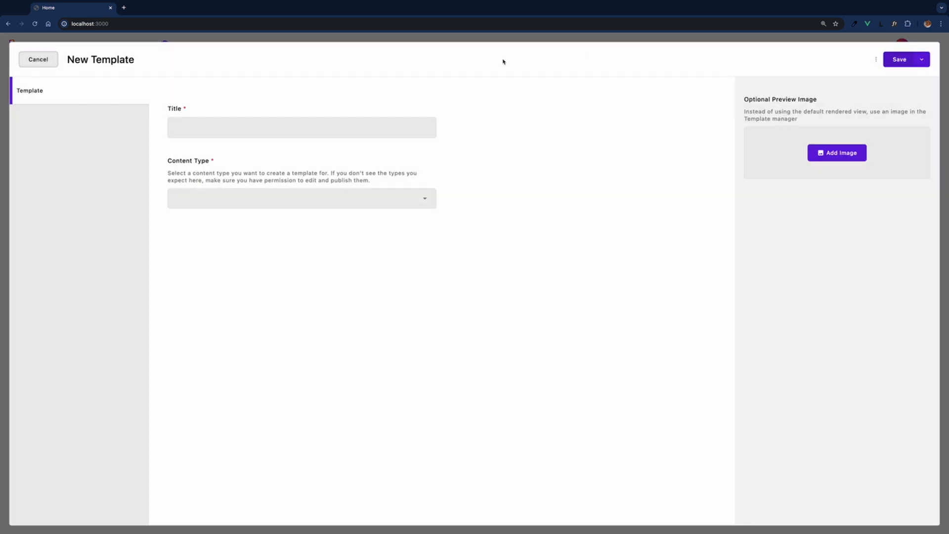
left_click(310, 126)
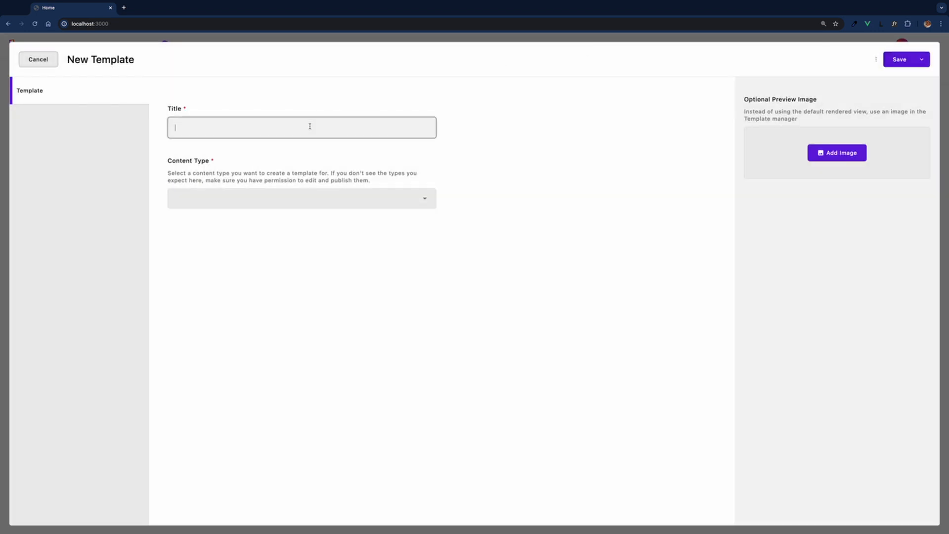
type("New Ad")
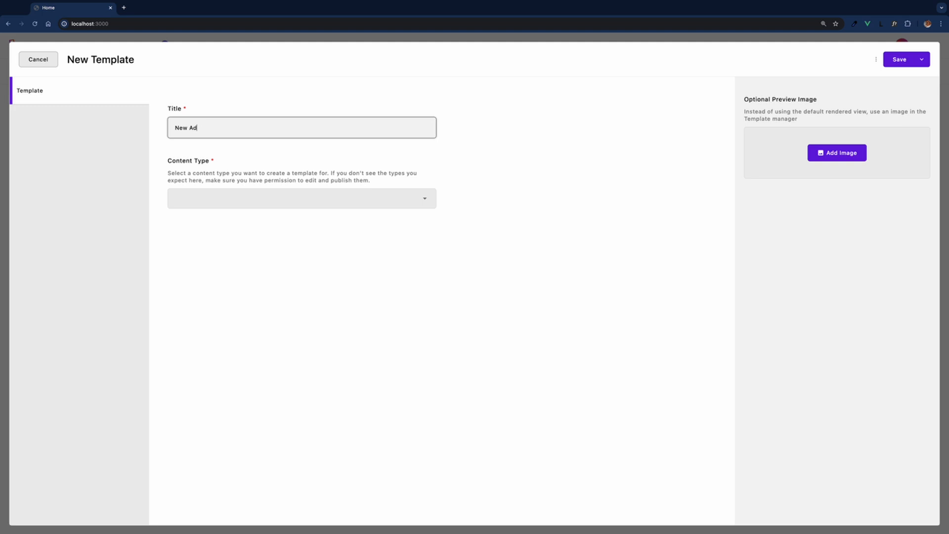
left_click(307, 197)
left_click(305, 207)
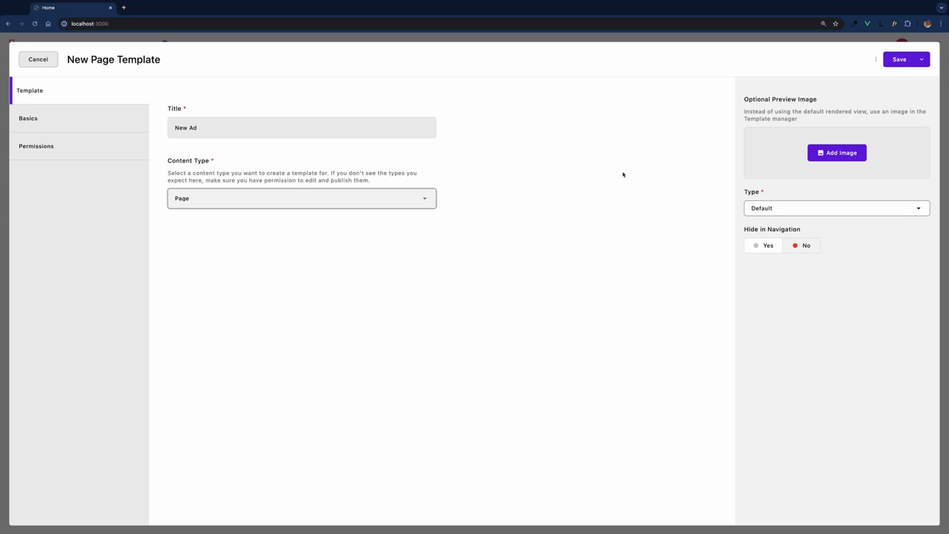
Add a Rich Text block reading 'Any content, widgets, schema info' to Main, then cancel the template.
left_click(83, 131)
left_click(429, 145)
left_click(420, 176)
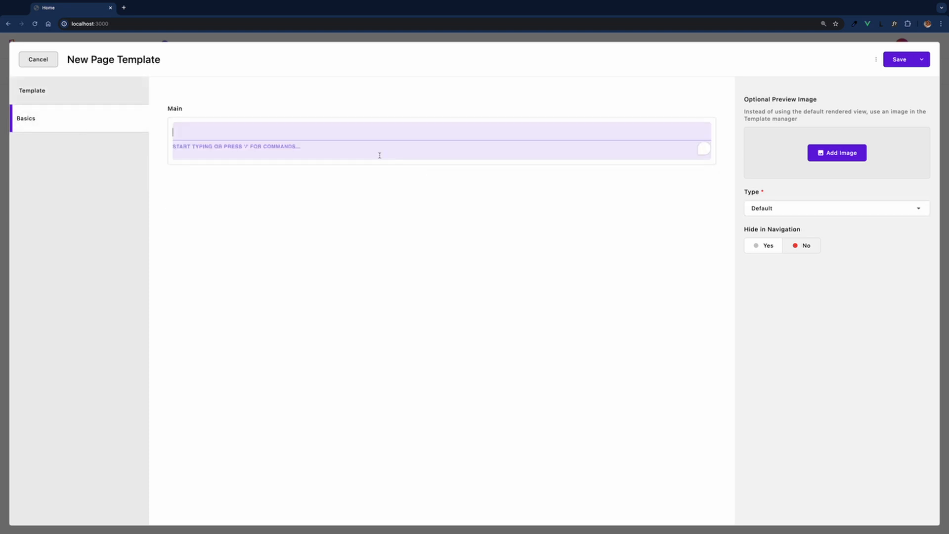
type("Any")
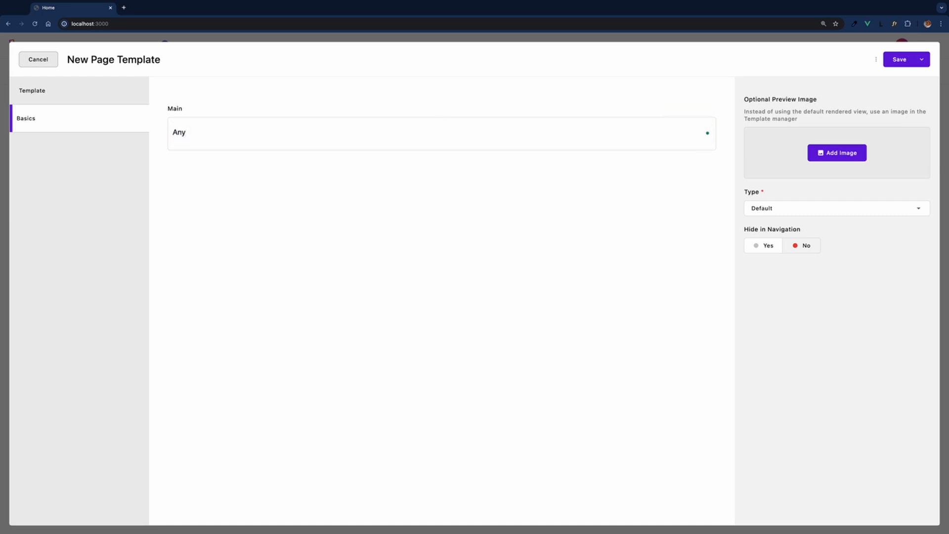
type(" content, widgets, schema info")
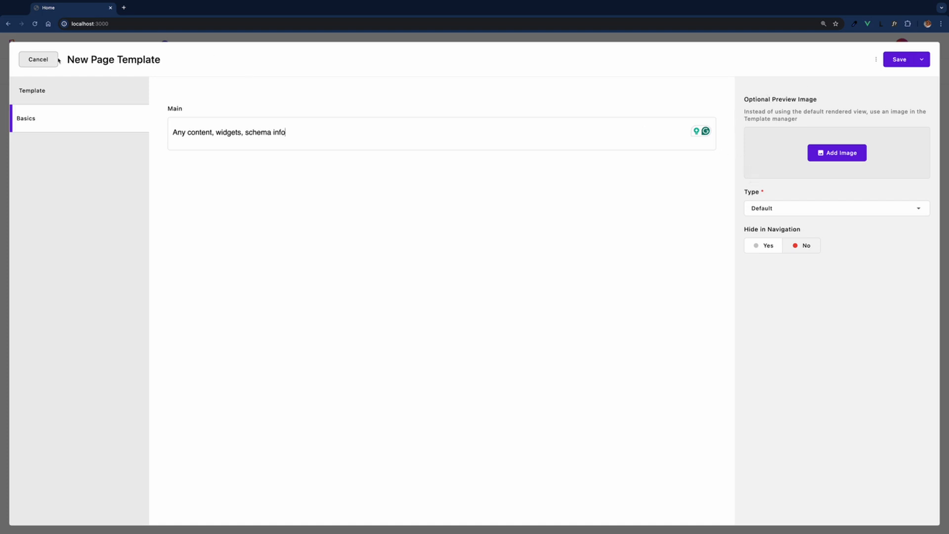
left_click(43, 61)
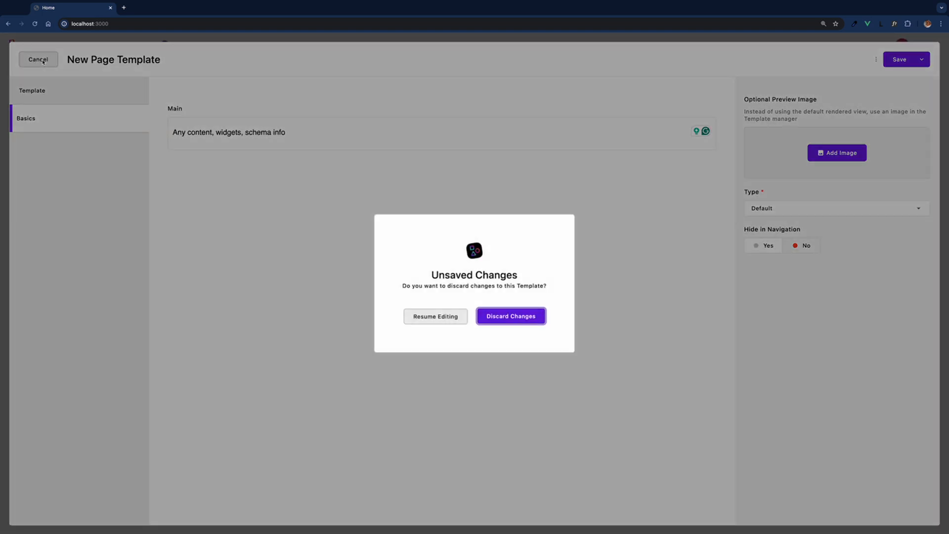
Discard the New Ad template, then inspect the New Advertisement Type template's settings and selection checkbox.
left_click(505, 315)
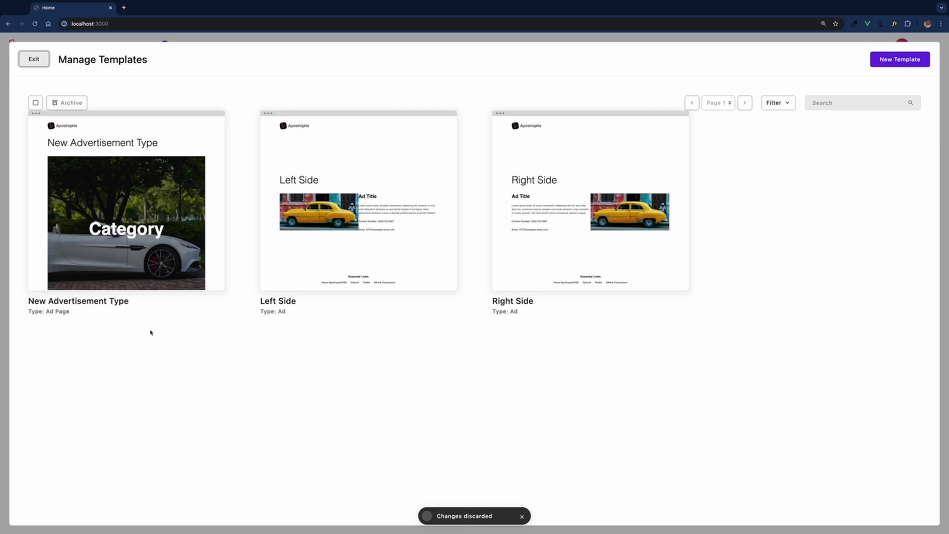
mouse_move(158, 236)
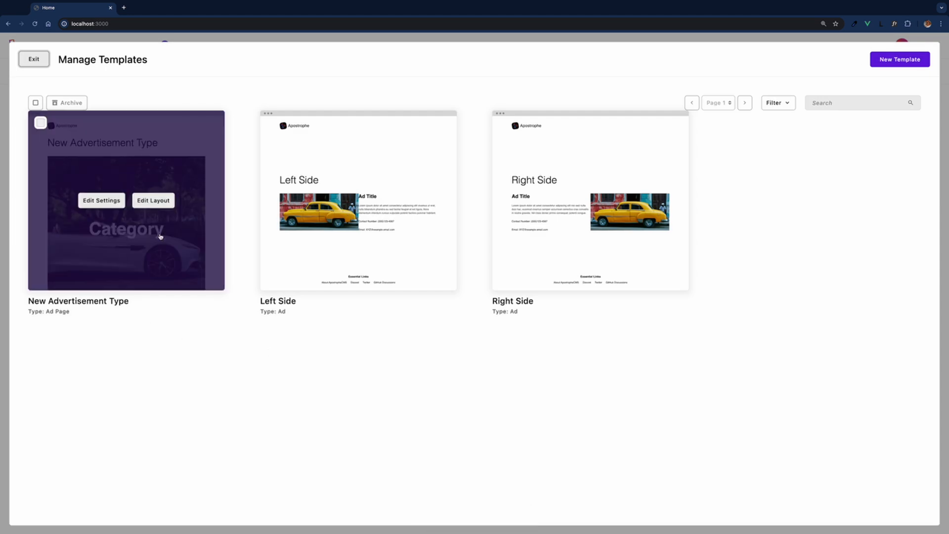
left_click(98, 203)
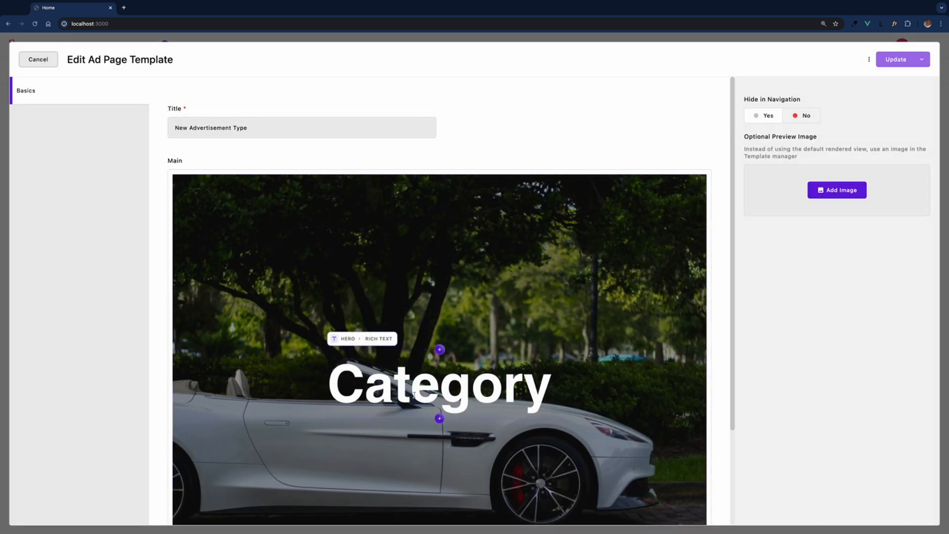
left_click(39, 60)
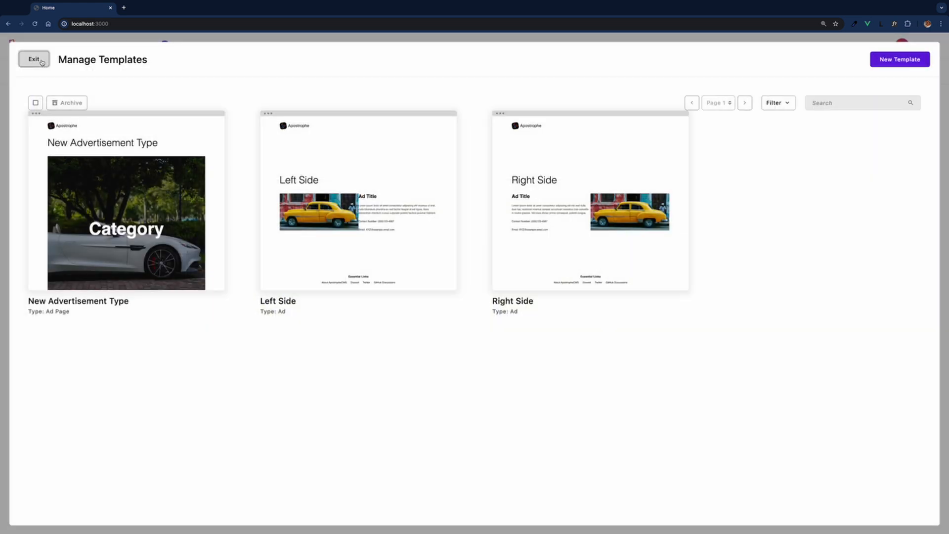
left_click(40, 123)
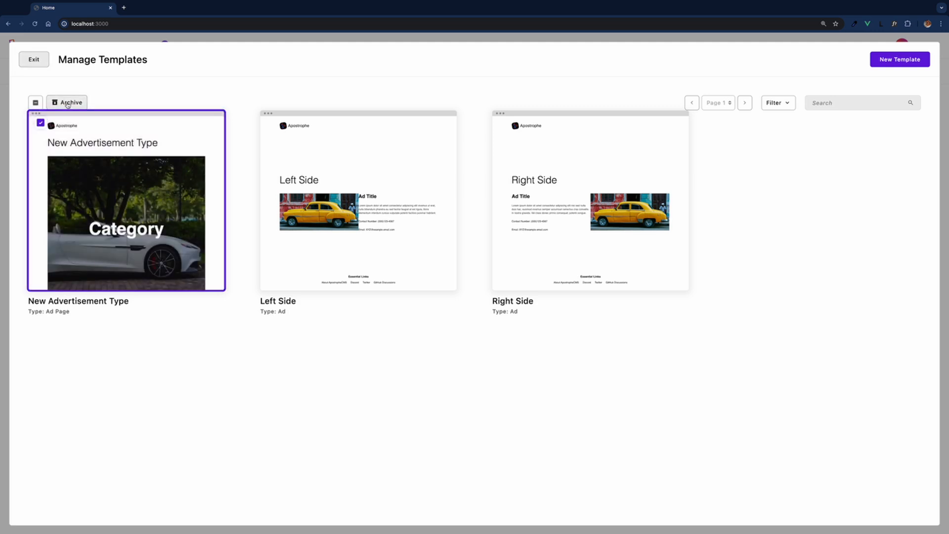
left_click(42, 123)
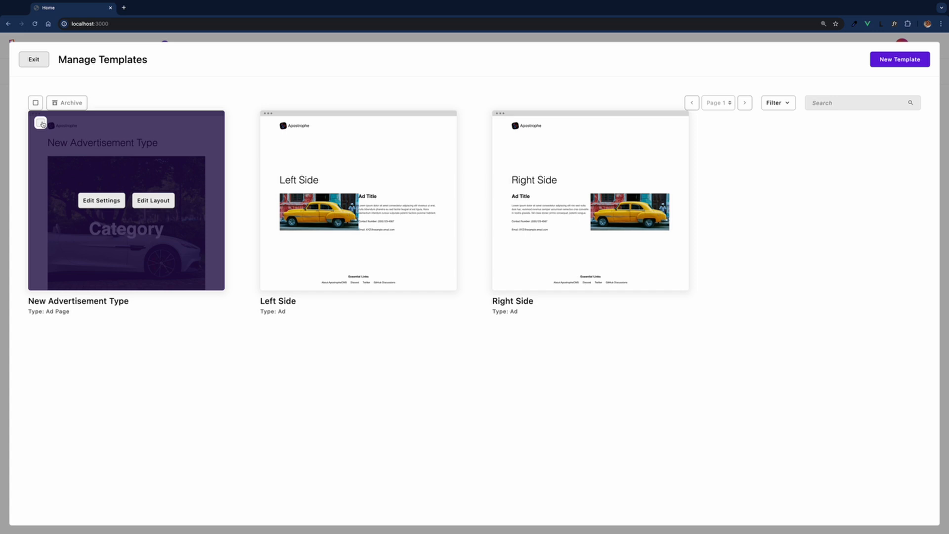
Filter the templates to Archived and back to Live, then close the template manager.
left_click(784, 103)
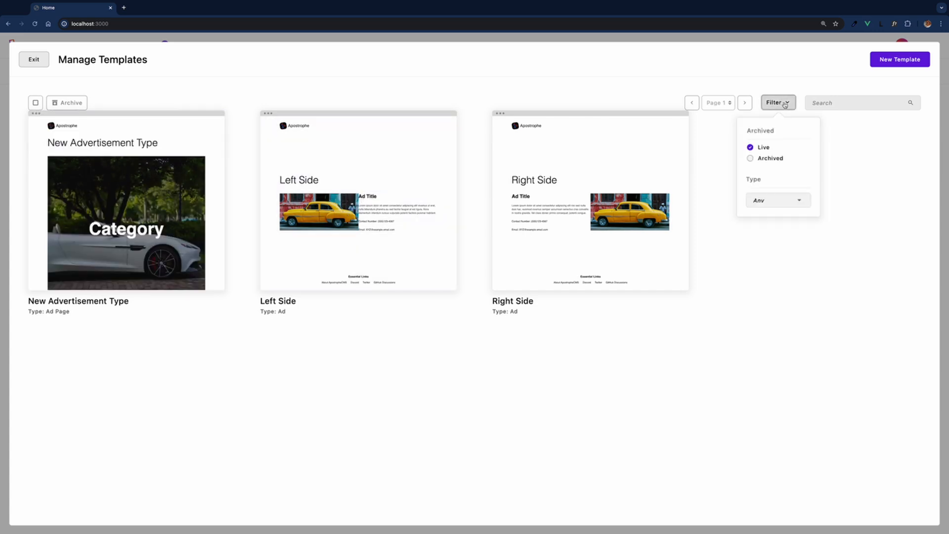
left_click(780, 159)
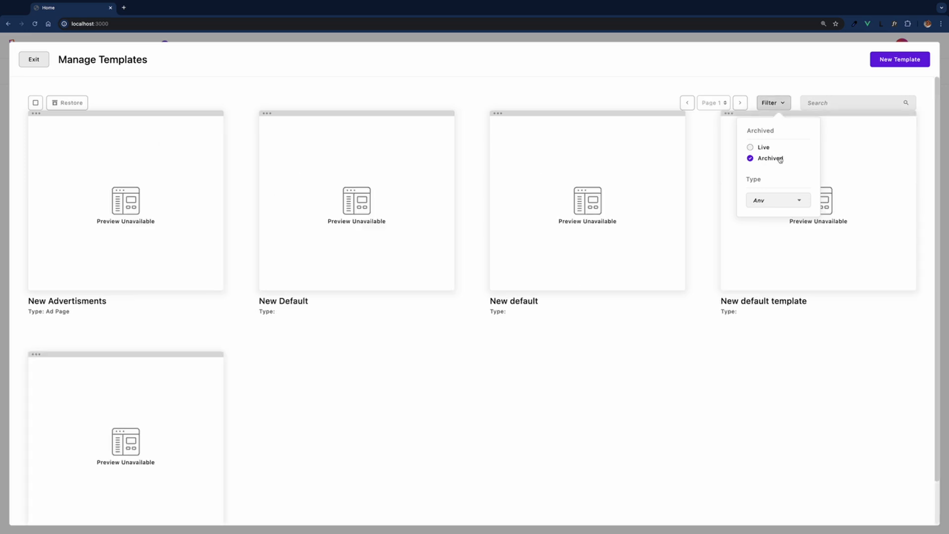
left_click(768, 151)
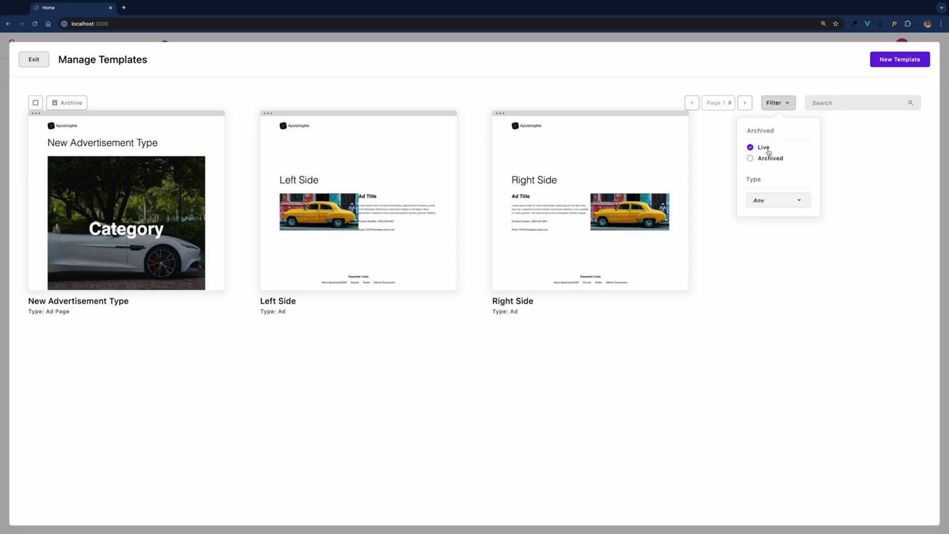
left_click(711, 76)
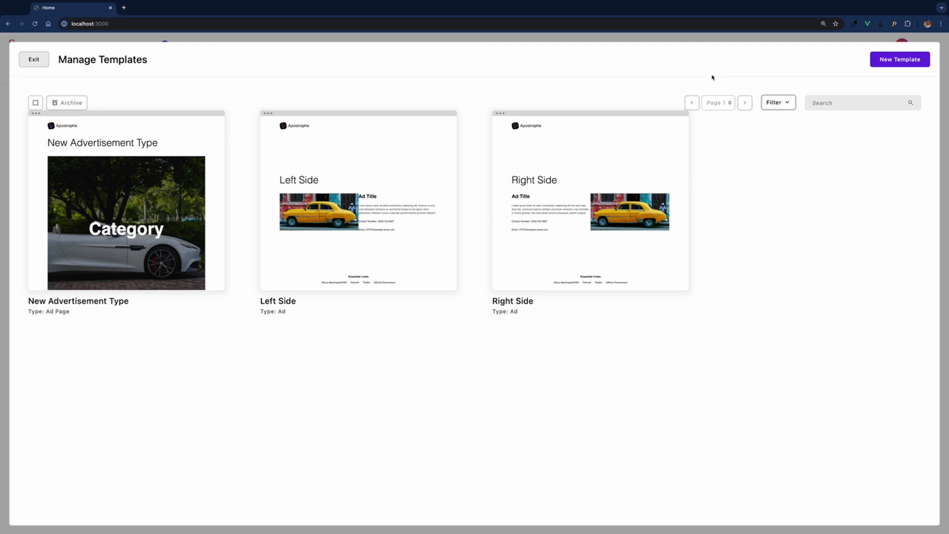
key("Escape")
Create a new page titled 'A new default'.
left_click(38, 46)
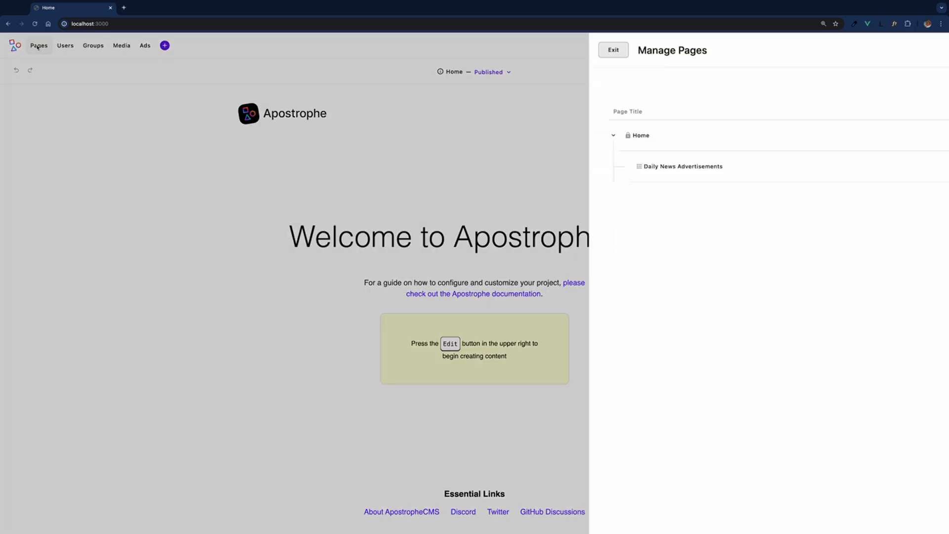
left_click(907, 50)
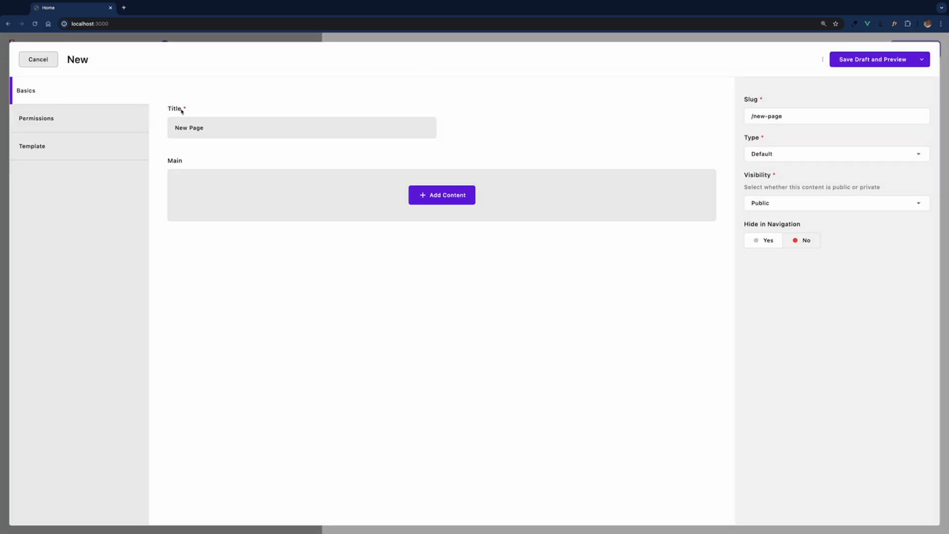
left_click(225, 129)
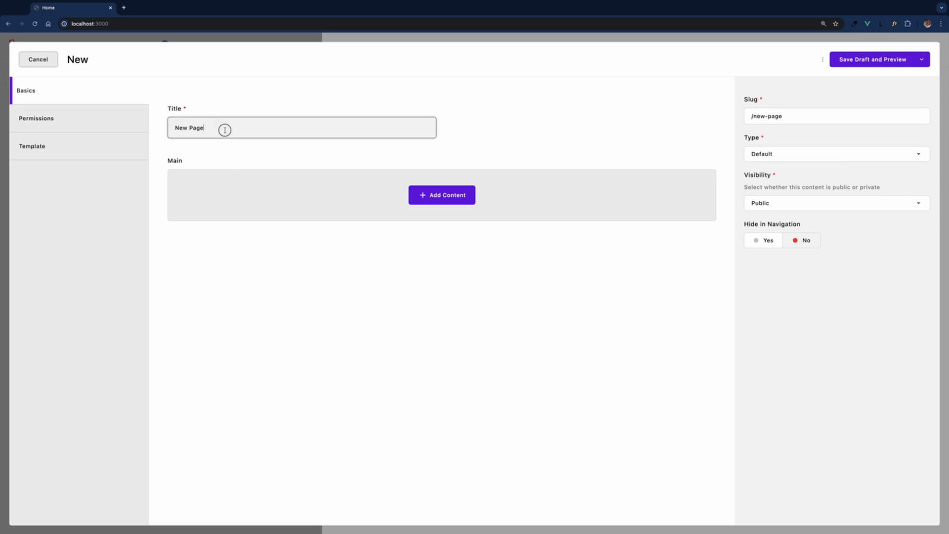
key("ctrl+a")
type("A new default")
Add a Rich Text block reading 'All your content, widgets, etc...' and save as draft with preview.
left_click(442, 195)
left_click(414, 225)
type("All your ")
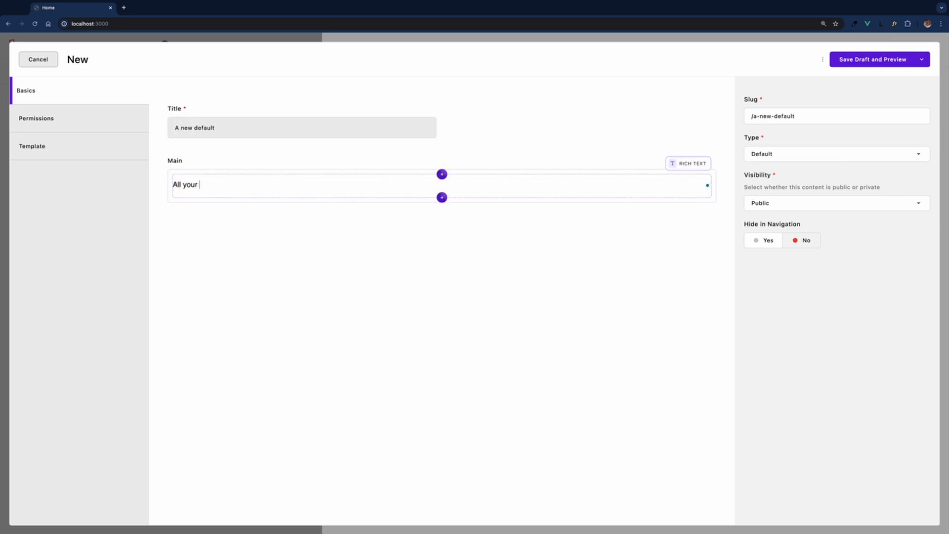
type("content, widgets, etc...")
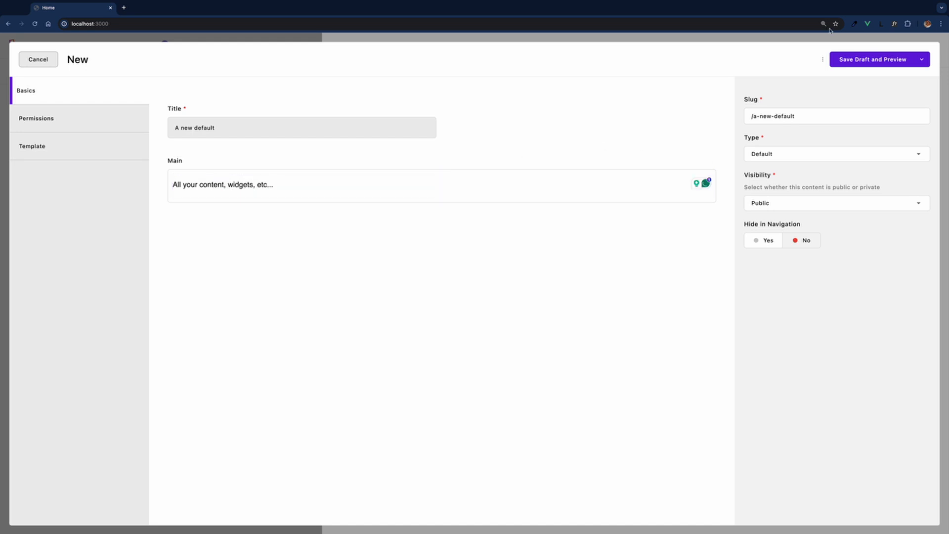
left_click(870, 60)
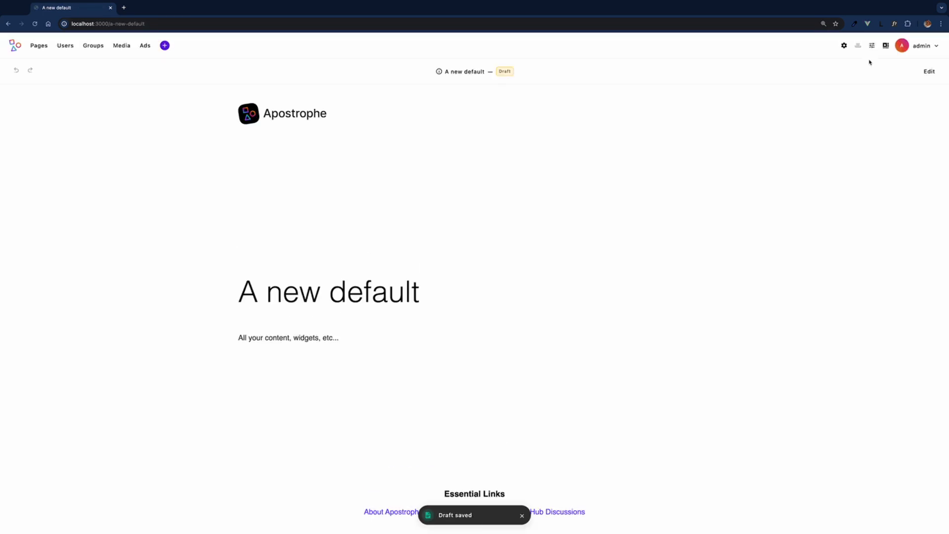
From the 'A new default' page's extra actions, start Save as Template, then cancel it.
left_click(929, 71)
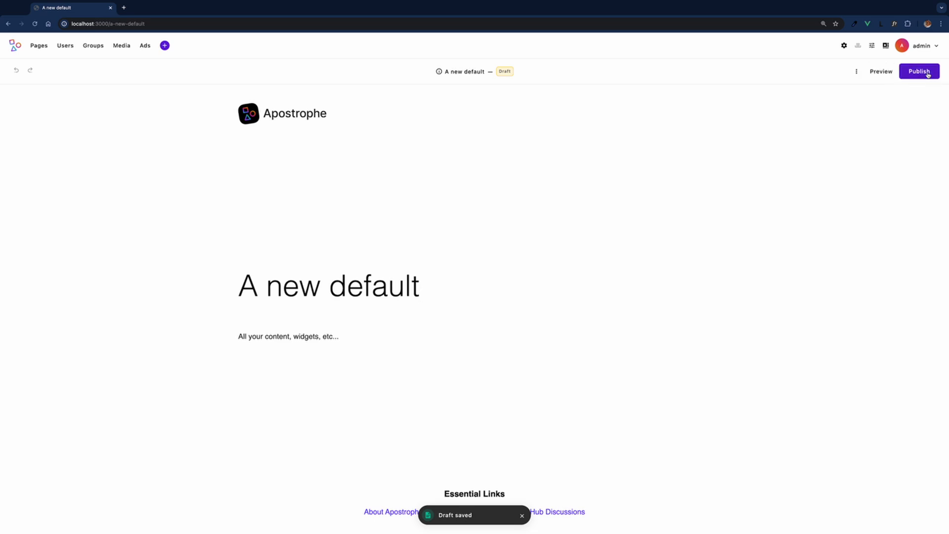
left_click(854, 72)
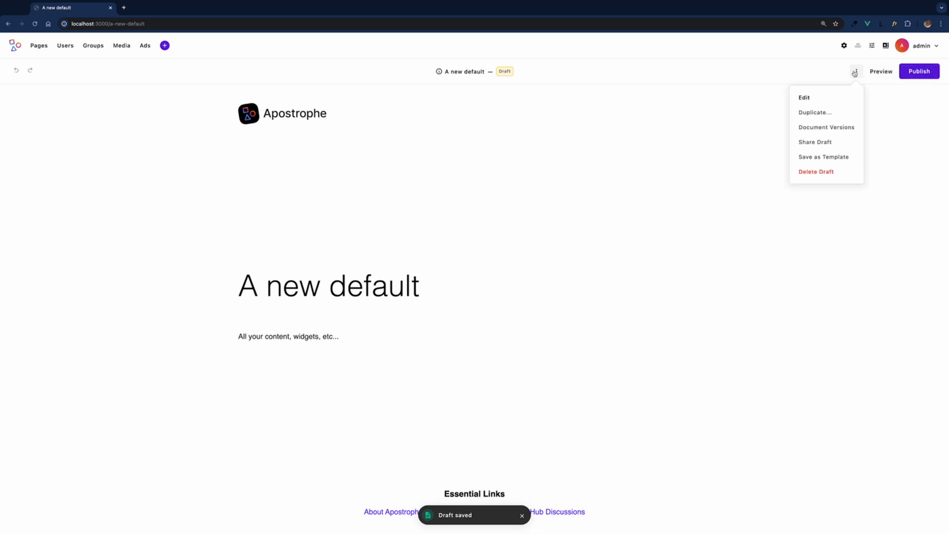
left_click(823, 157)
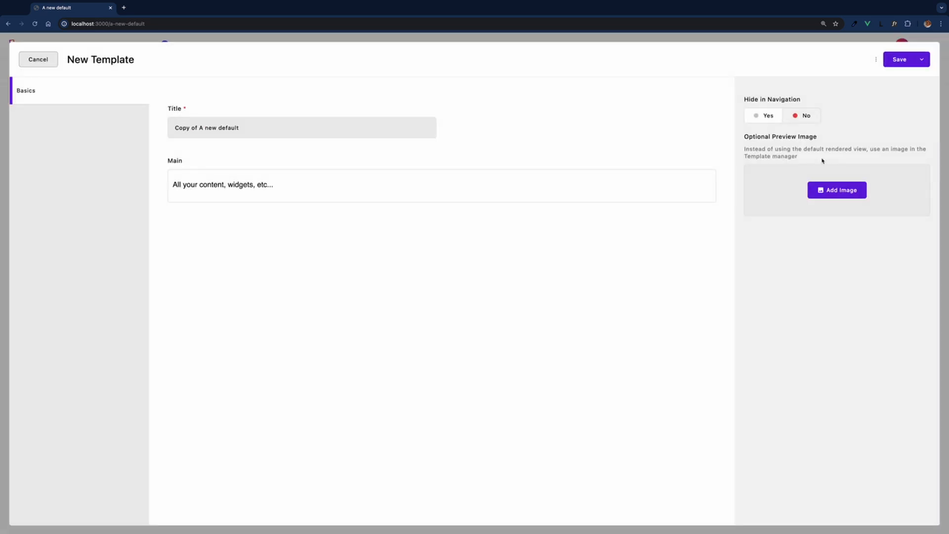
left_click(35, 60)
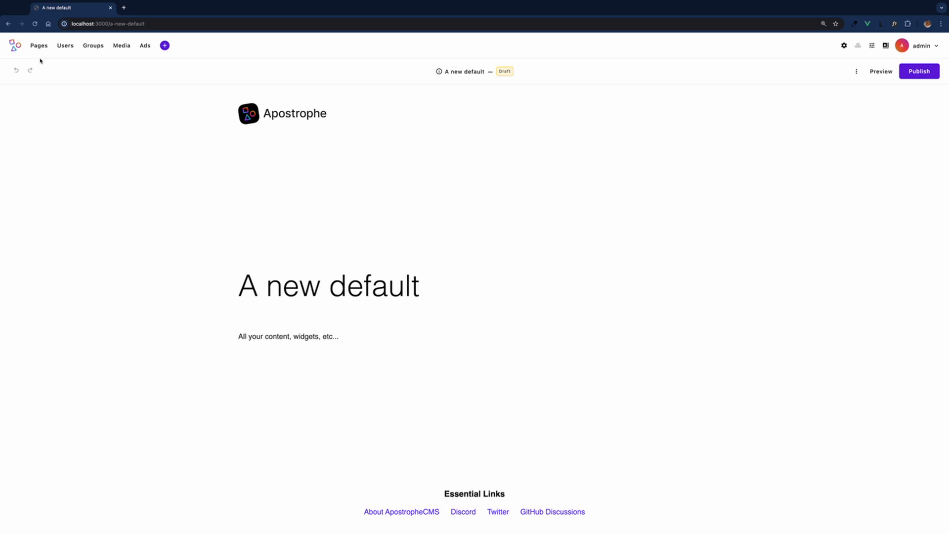
Create a new page titled 'Appliance ads'.
left_click(44, 49)
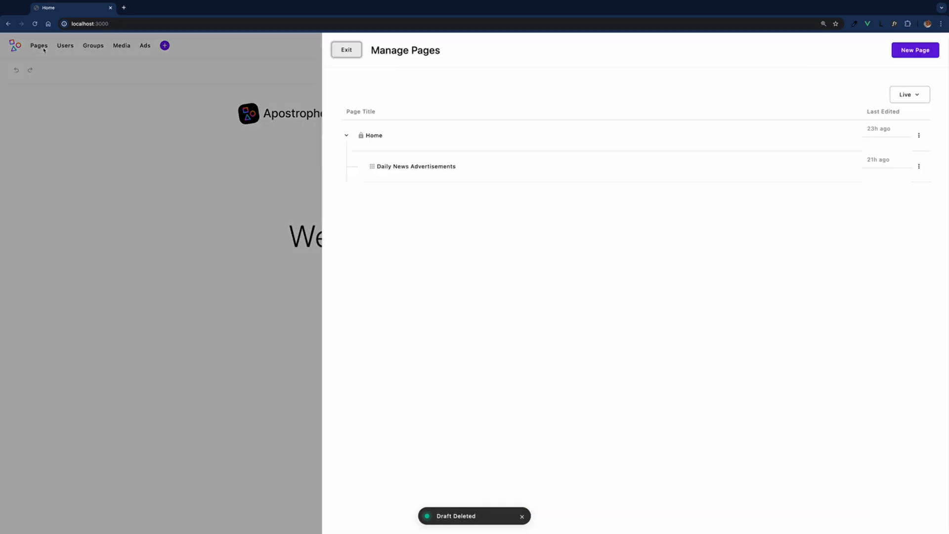
left_click(915, 50)
left_click_drag(203, 129, 159, 120)
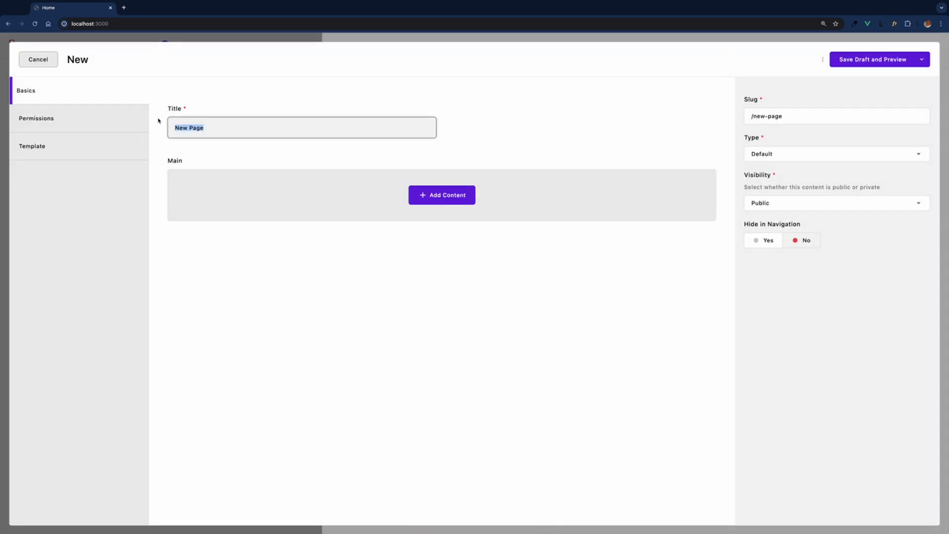
type("Appliance ads")
left_click(42, 147)
Make it an Advertisement Page, apply the New Advertisement Type template, and select the Category hero.
left_click(114, 159)
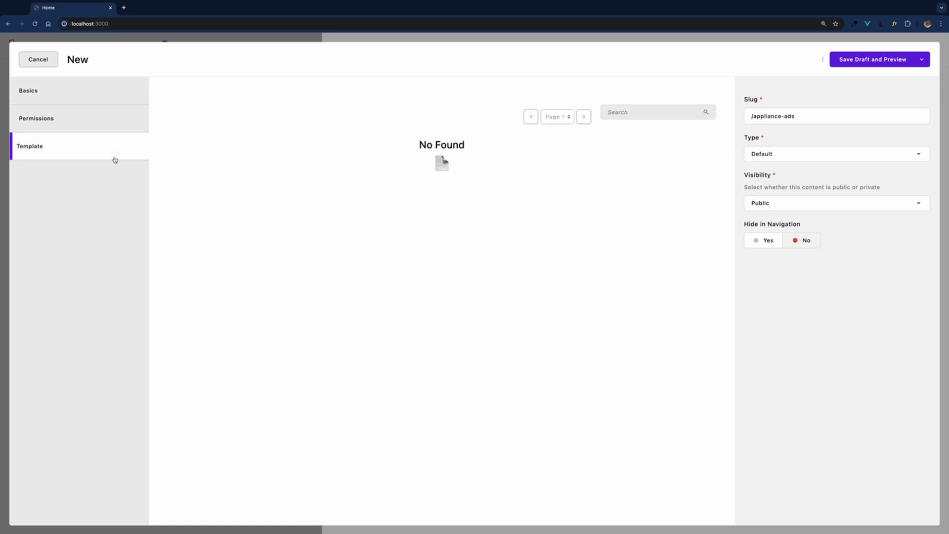
left_click(815, 154)
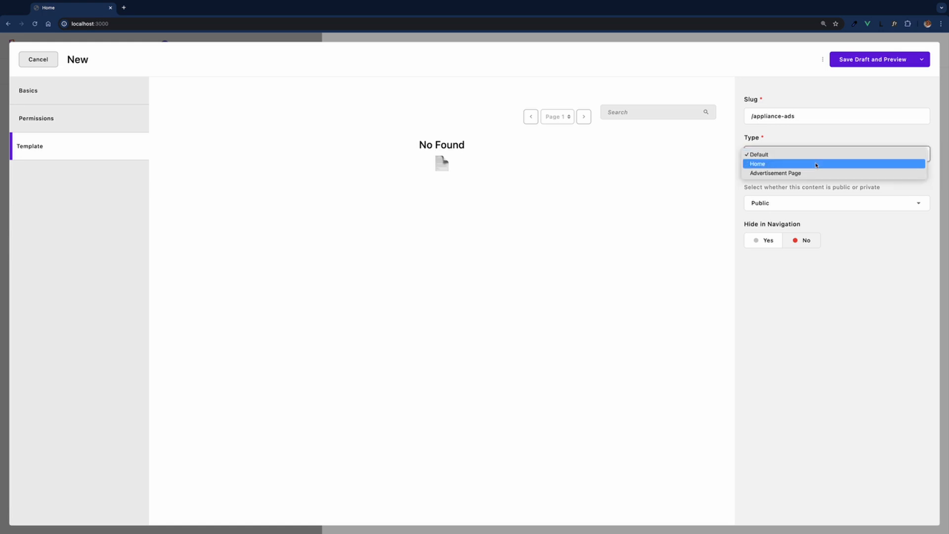
left_click(817, 173)
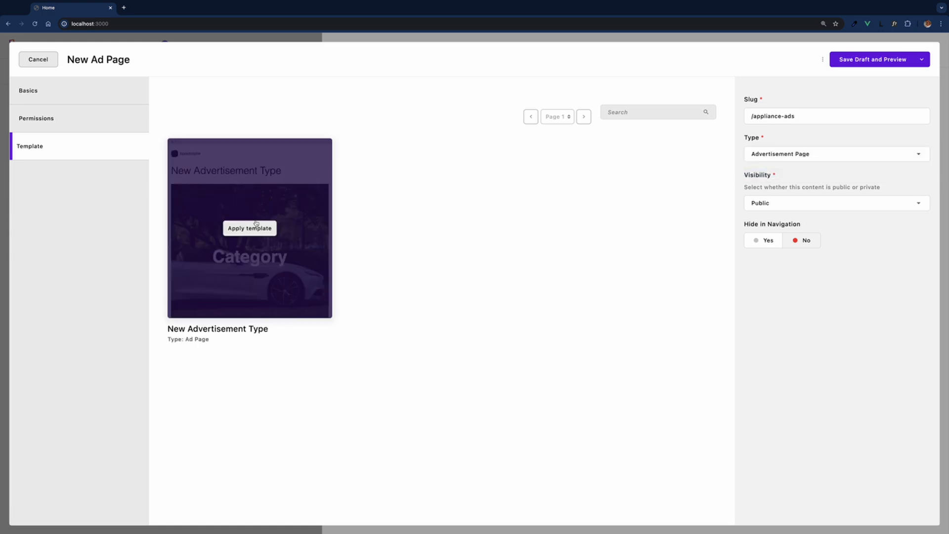
left_click(256, 228)
left_click(91, 99)
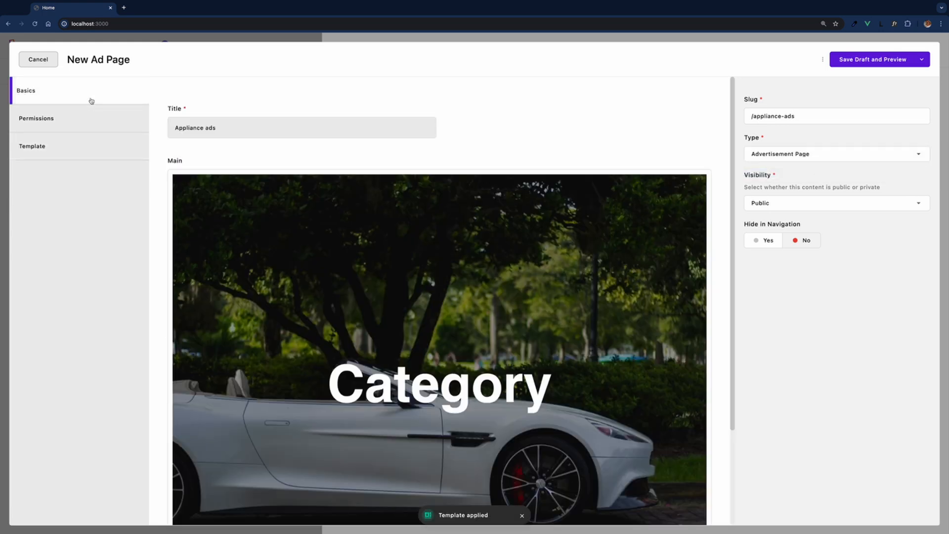
left_click(680, 218)
Change the hero heading to 'Appliances', replace the car photo with the kitchen photo, and save the hero.
left_click(692, 350)
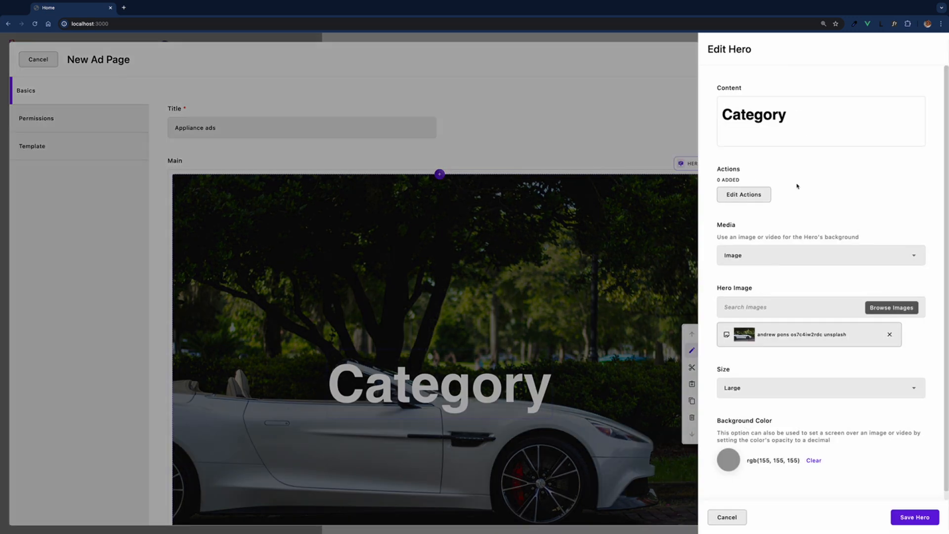
left_click_drag(787, 114, 717, 106)
type("Appliances")
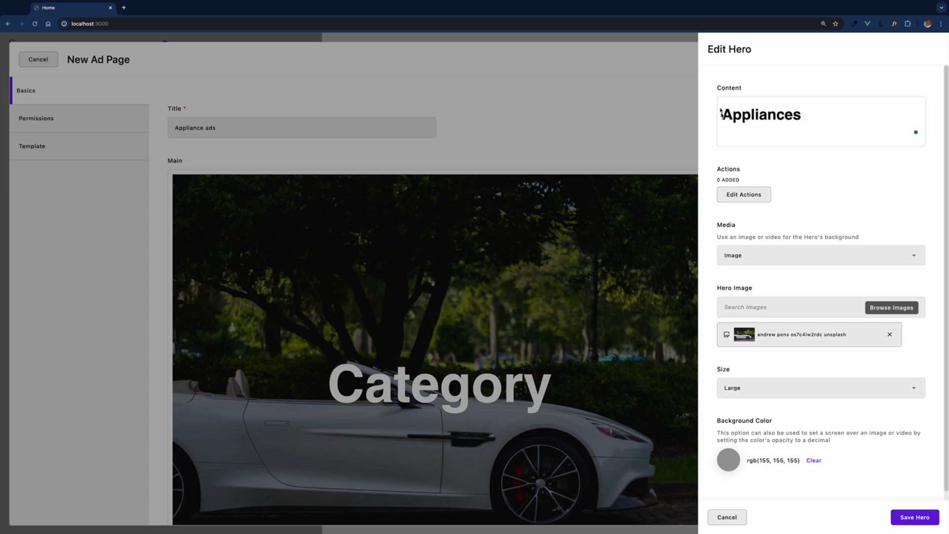
left_click(890, 334)
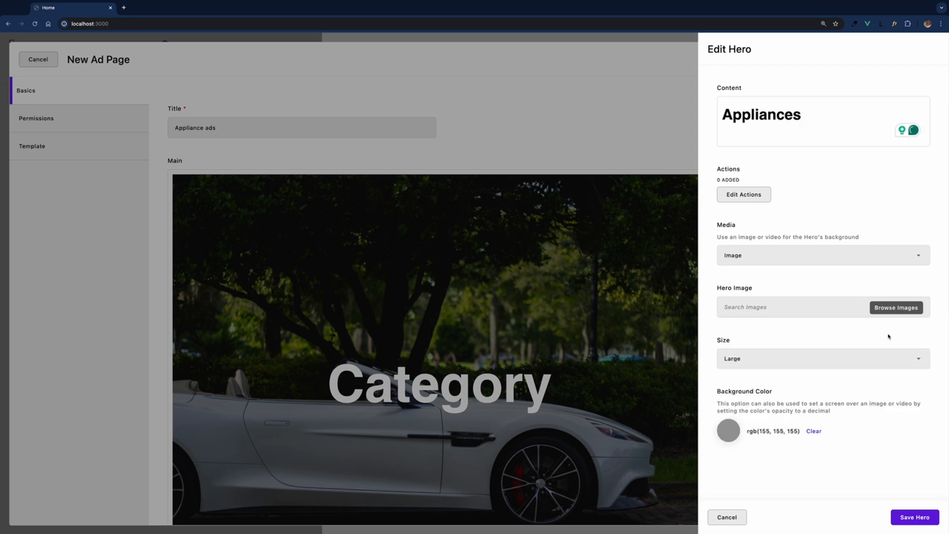
left_click(891, 308)
left_click(364, 159)
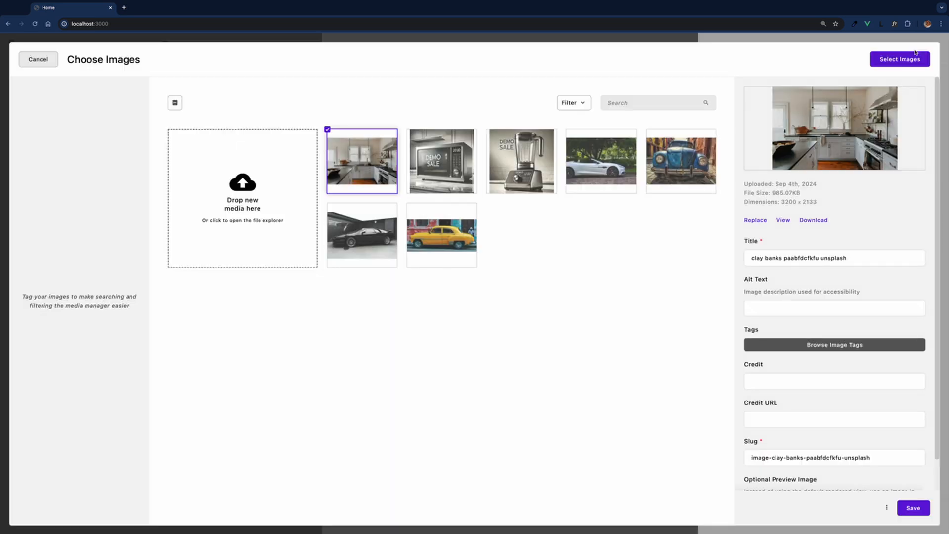
left_click(908, 62)
left_click(906, 516)
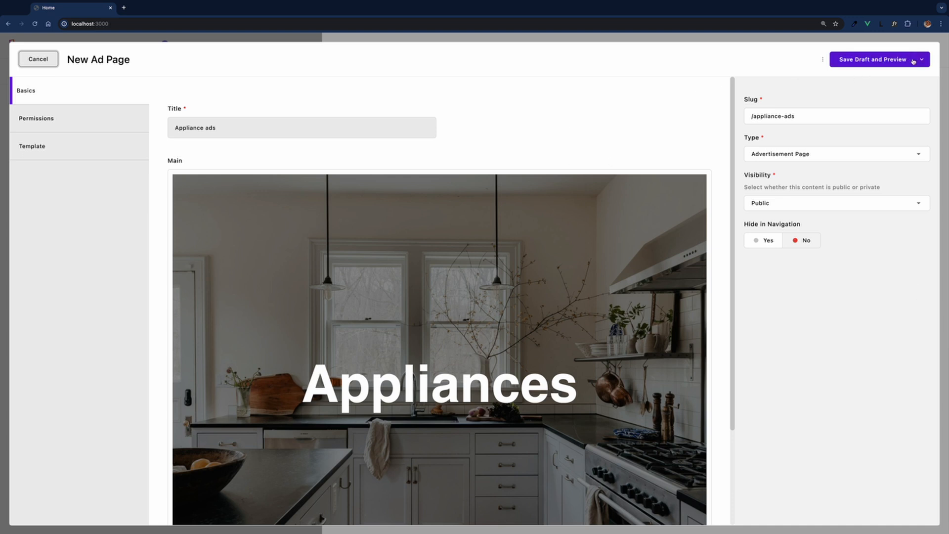
Save the Appliance ads page as a draft with preview, then log out.
left_click(893, 60)
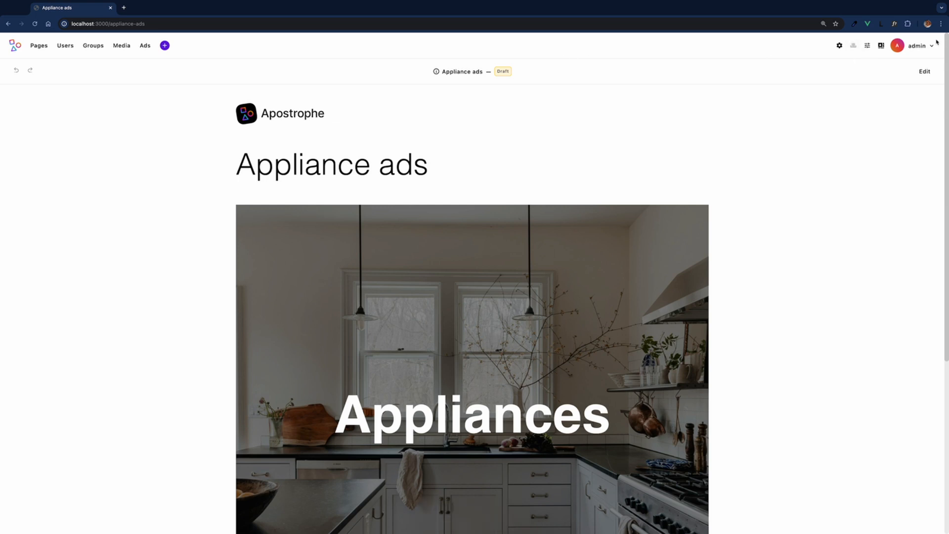
left_click(919, 46)
left_click(885, 70)
Log in as a different user, entering their username and password.
left_click(474, 340)
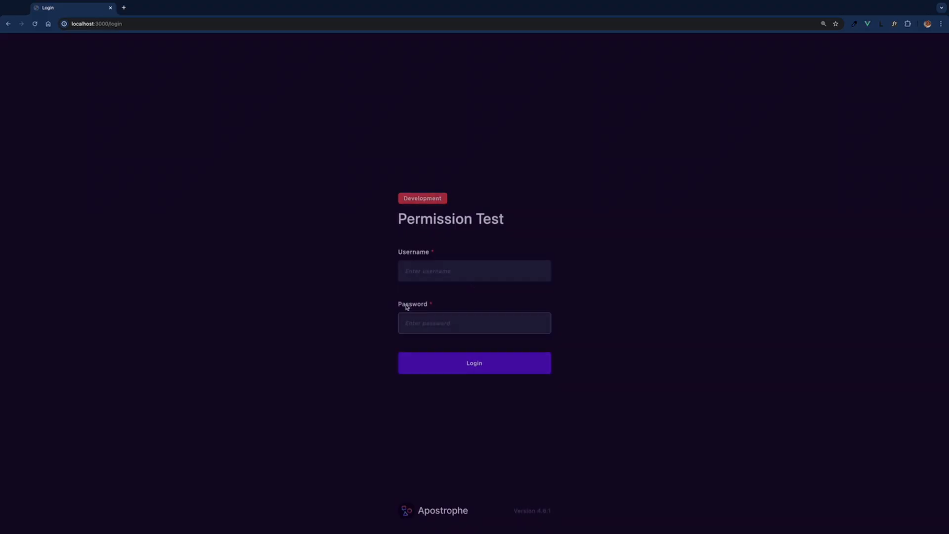
left_click(410, 271)
type("wally ")
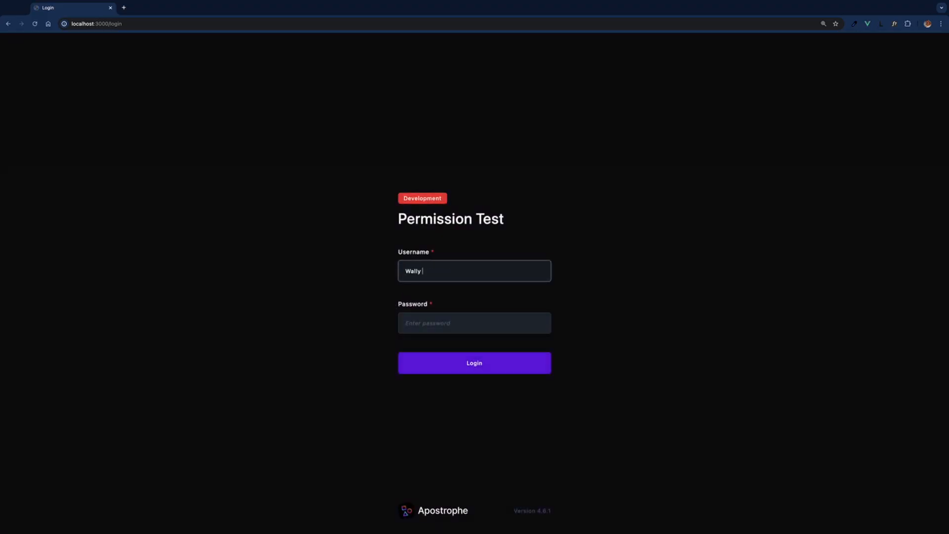
type("Adman")
left_click(414, 320)
type("•••••")
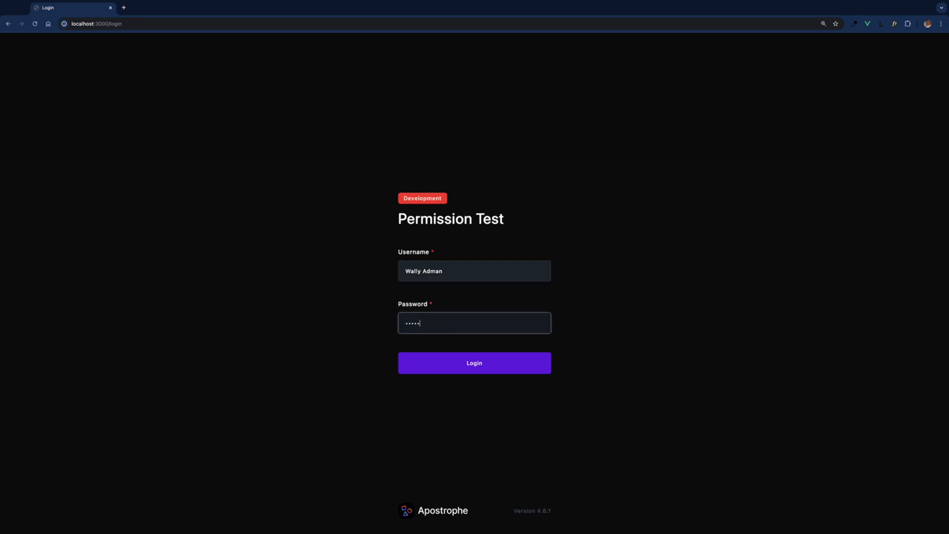
key("Return")
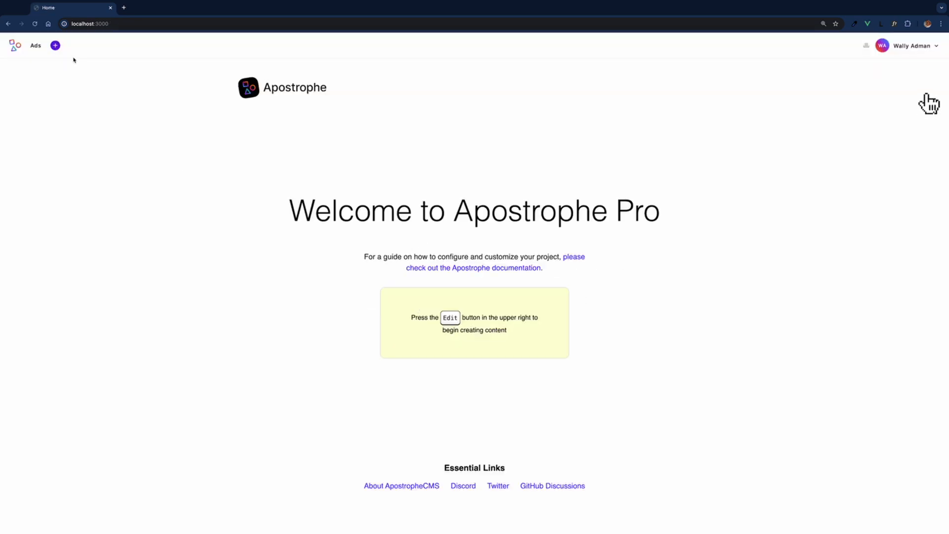
Create a new ad titled 'Blender' and apply the Left Side template.
left_click(55, 45)
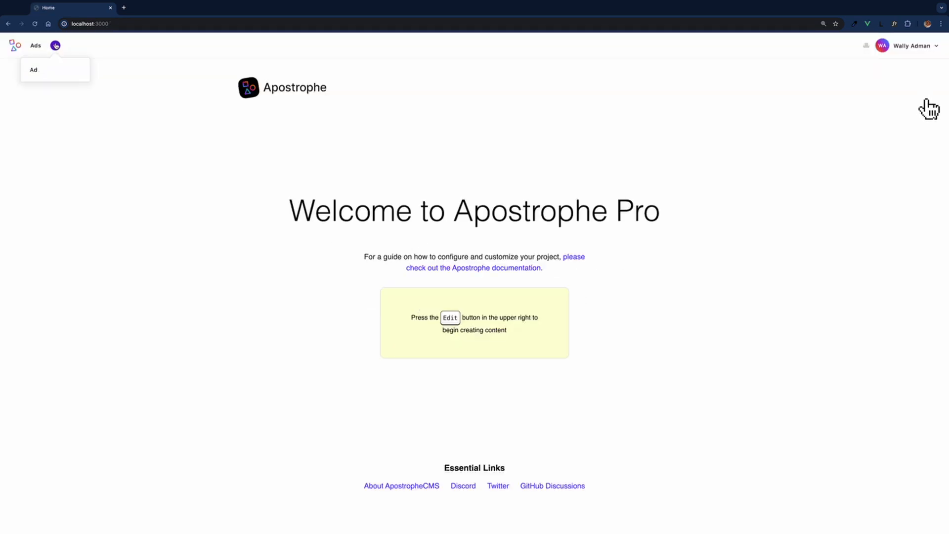
left_click(43, 74)
left_click(191, 126)
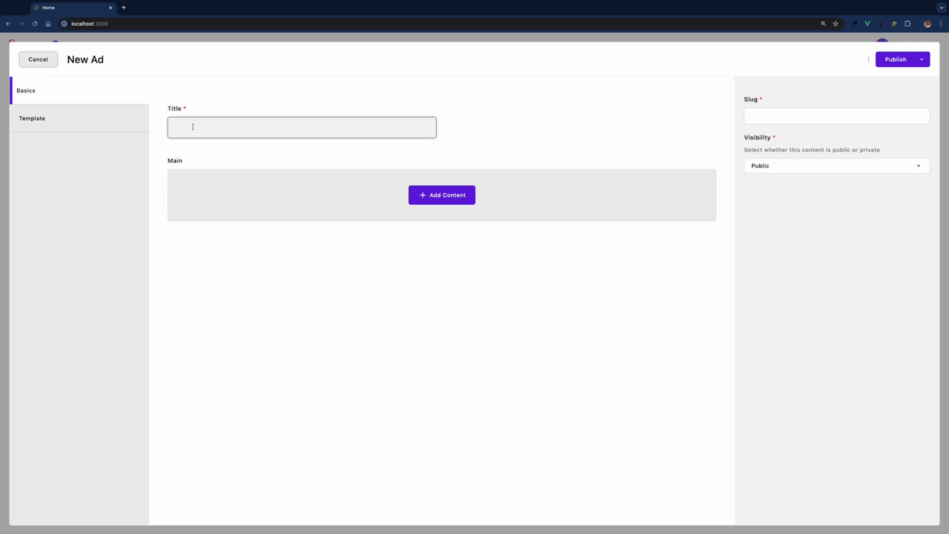
type("Blender")
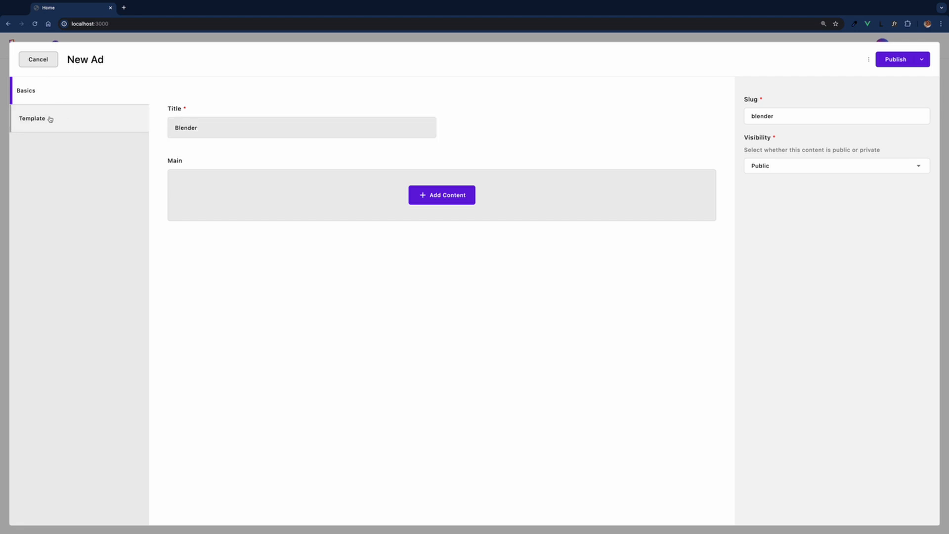
left_click(50, 120)
left_click(212, 229)
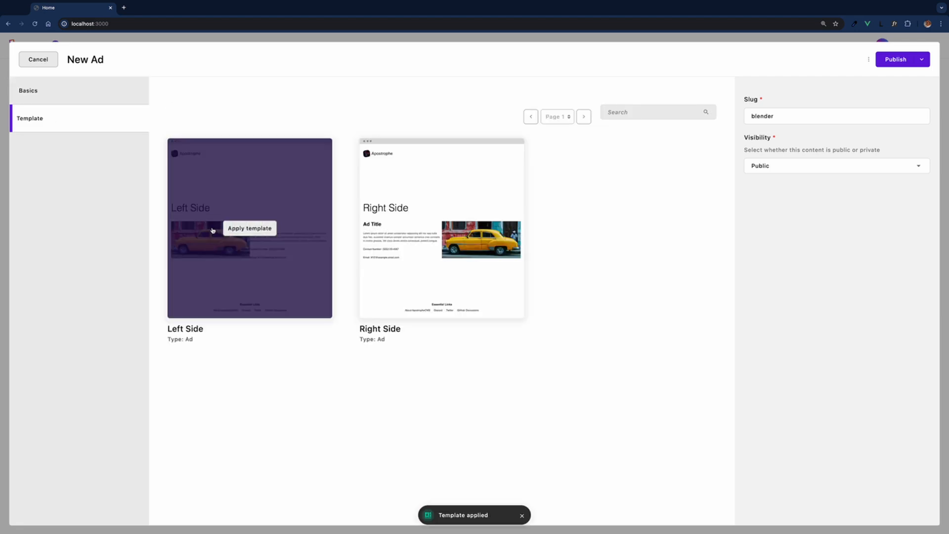
left_click(87, 97)
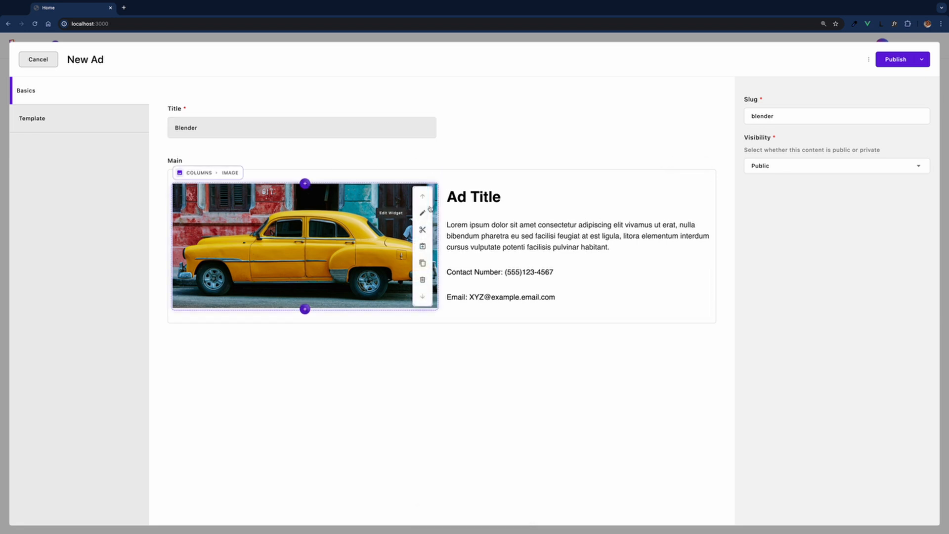
Replace the ad's car photo with the blender photo from the media library.
left_click(424, 213)
left_click(889, 134)
left_click(896, 107)
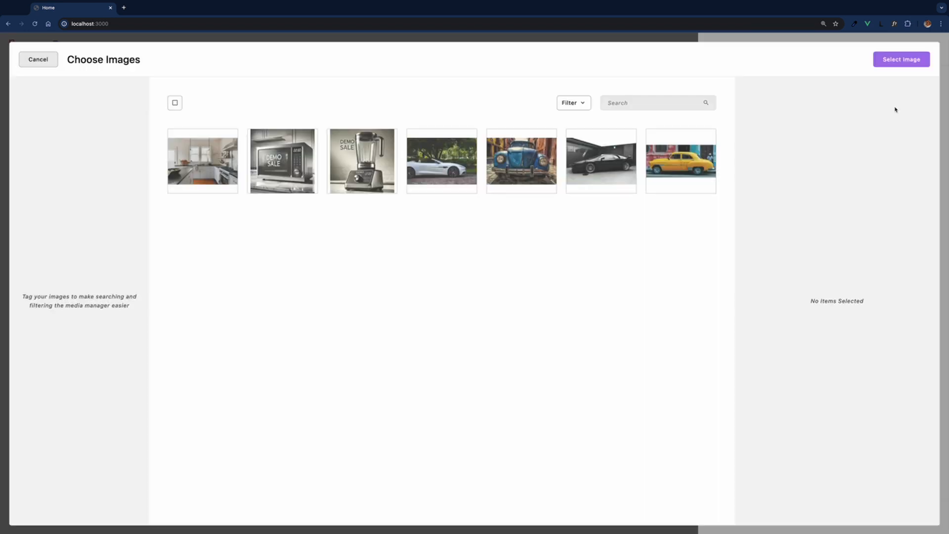
left_click(372, 148)
left_click(902, 59)
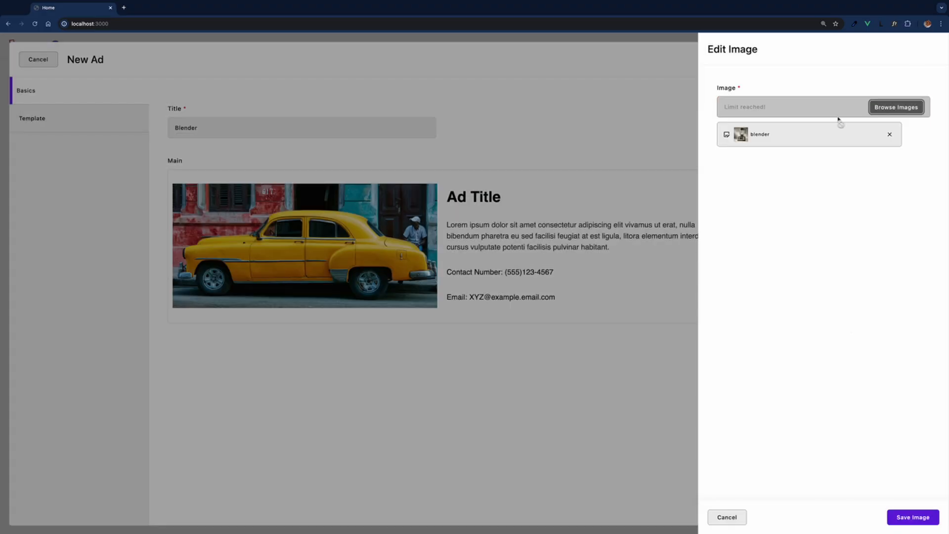
left_click(907, 517)
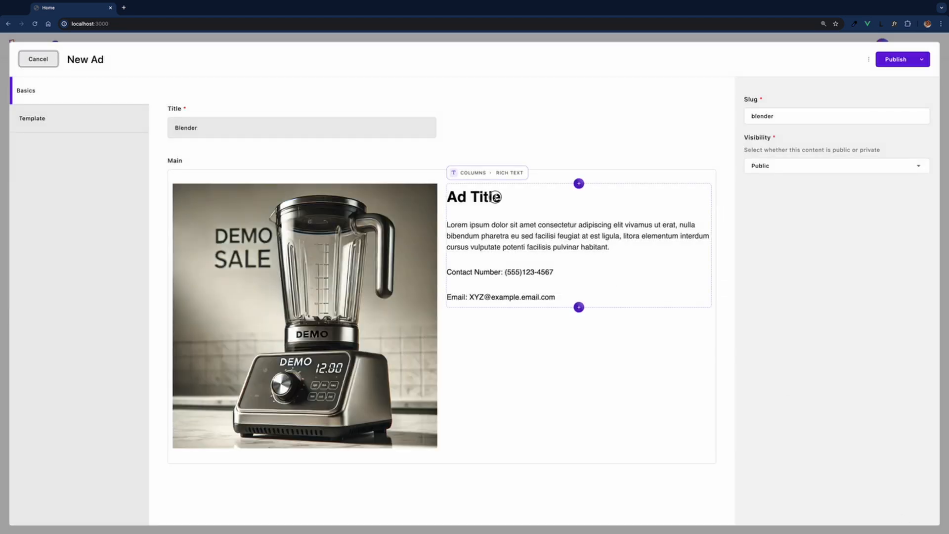
Change the heading to 'Demo Blender', update the contact phone number and e-mail, and publish.
left_click_drag(501, 196, 447, 196)
type("Demo ")
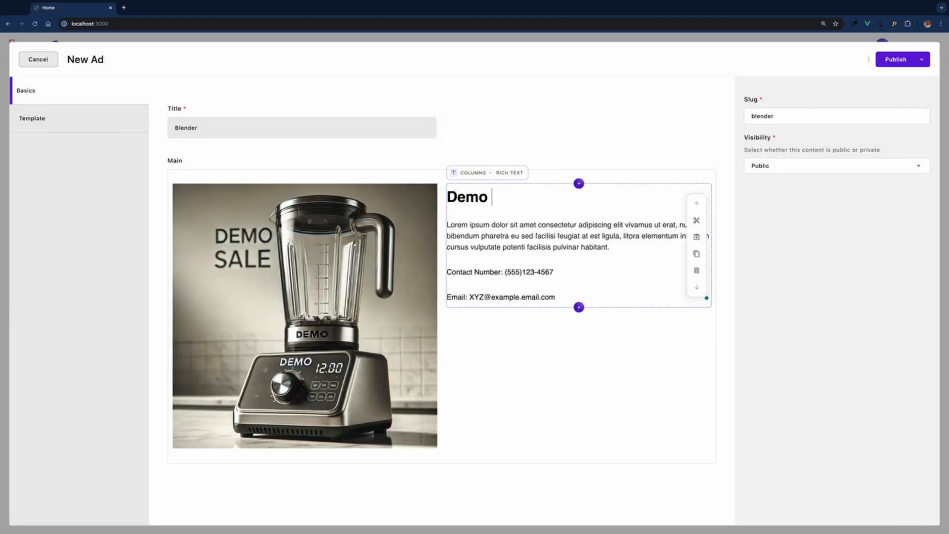
type("Blender")
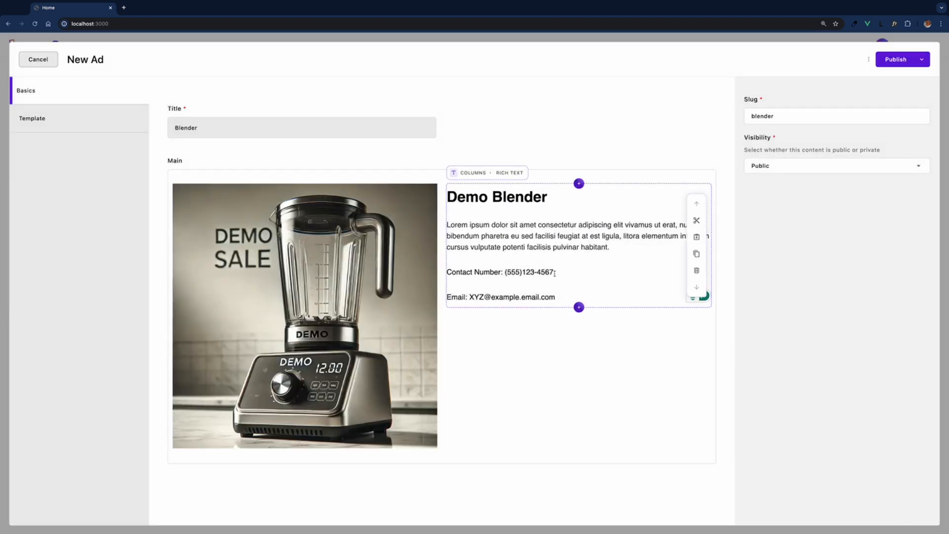
left_click(564, 258)
key("BackSpace")
key("BackSpace")
key("BackSpace")
key("BackSpace")
key("BackSpace")
key("BackSpace")
key("BackSpace")
key("BackSpace")
key("BackSpace")
key("BackSpace")
key("BackSpace")
key("BackSpace")
type("123)456-7891")
left_click_drag(556, 297, 470, 298)
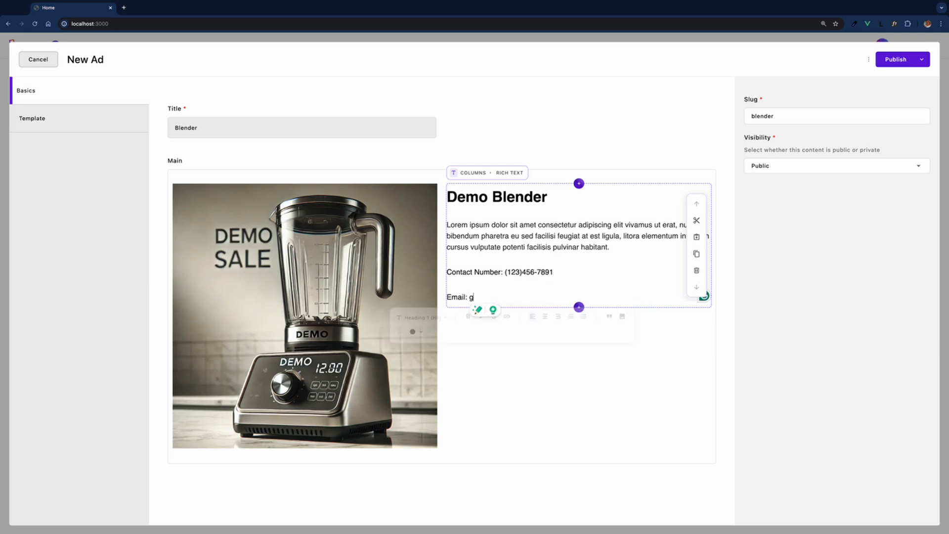
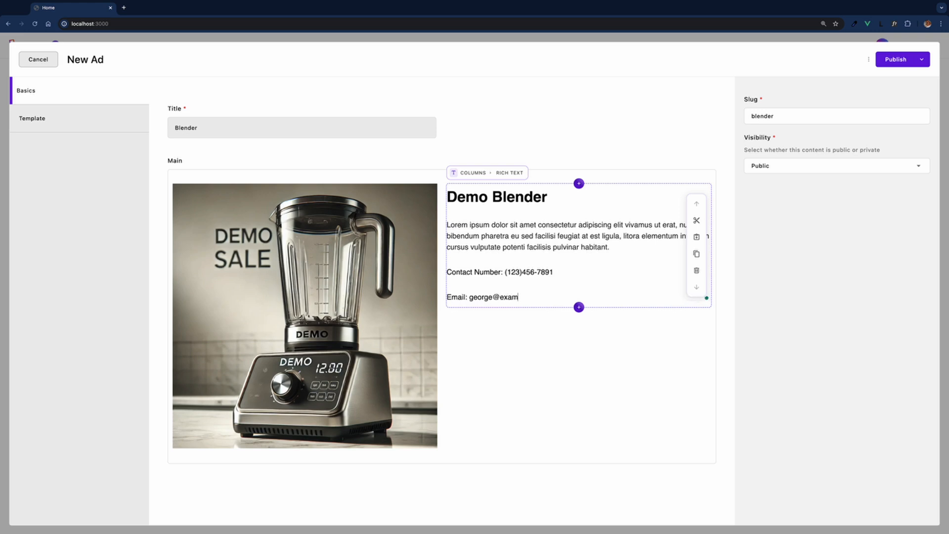
left_click(900, 60)
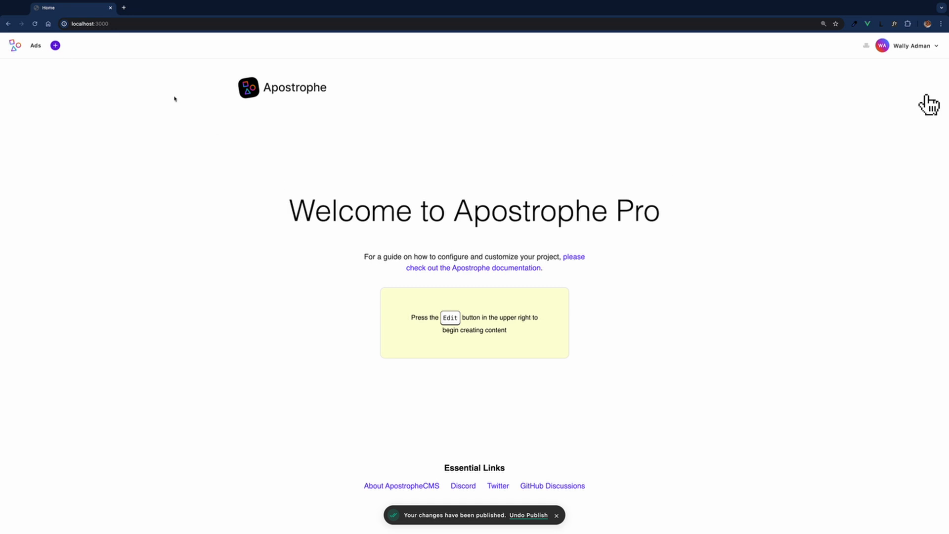
Open the Blender ad from the Ads list and preview it in a new tab.
left_click(36, 45)
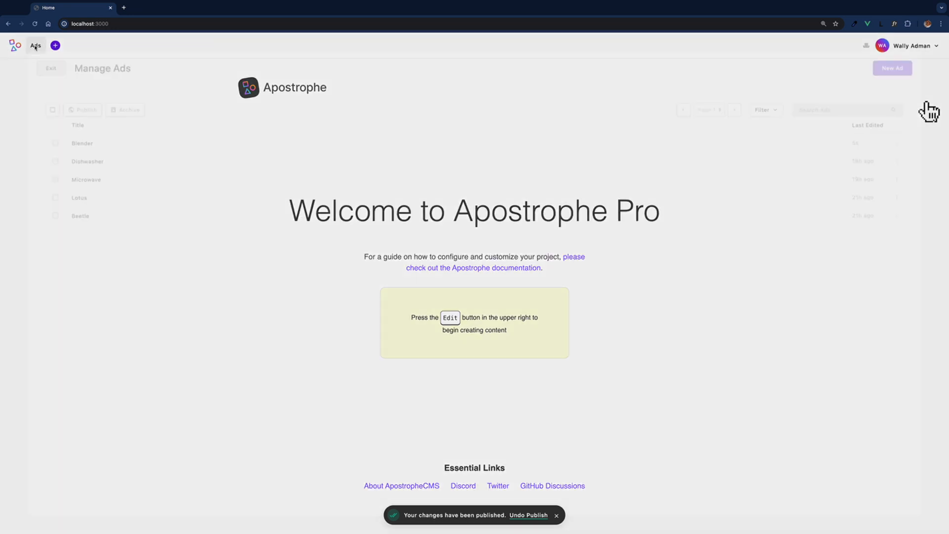
left_click(68, 140)
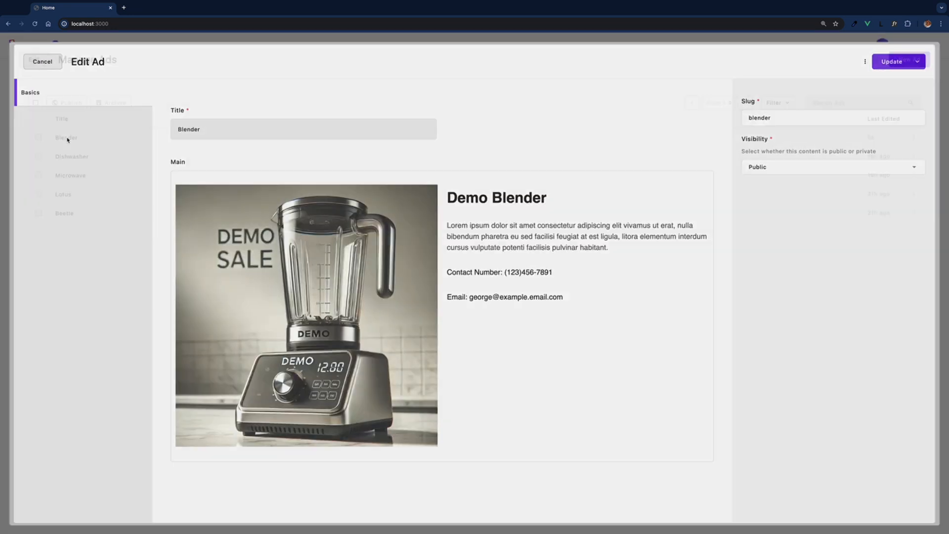
left_click(870, 59)
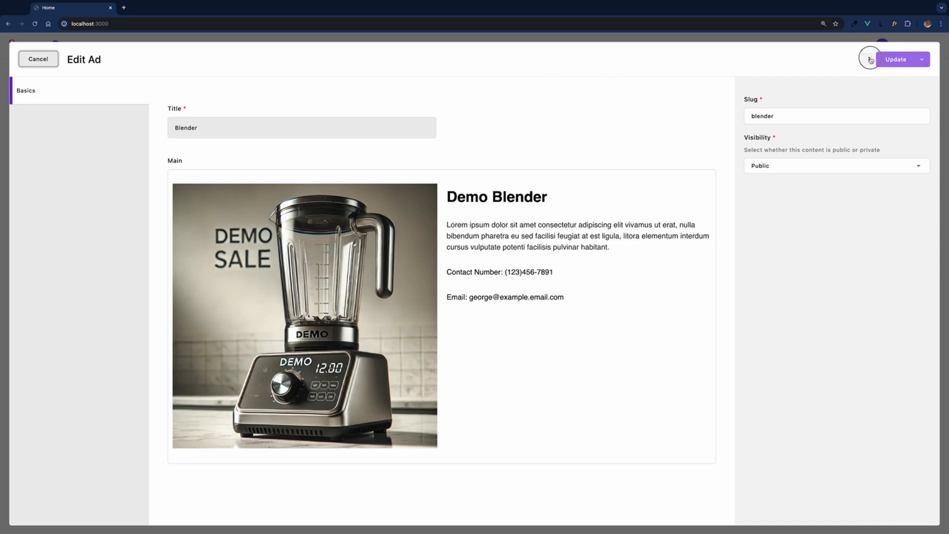
left_click(834, 85)
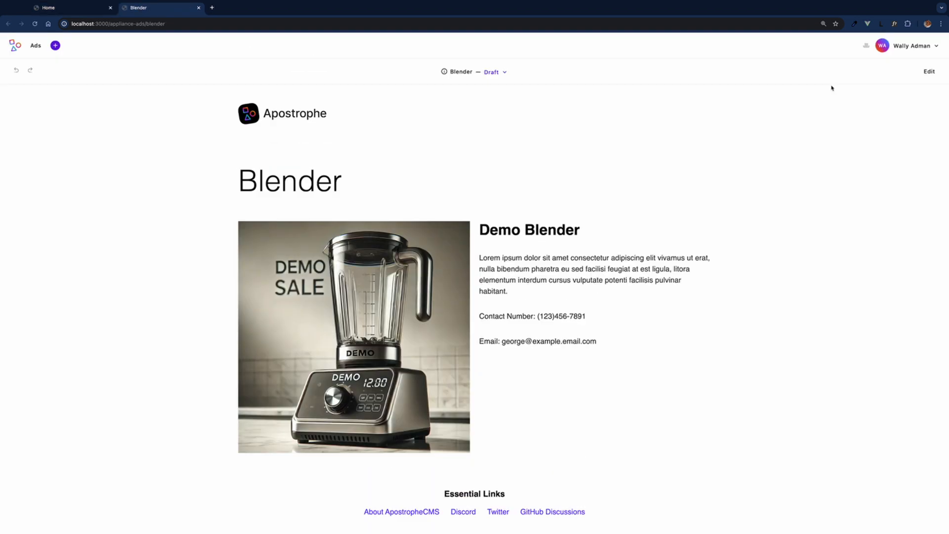